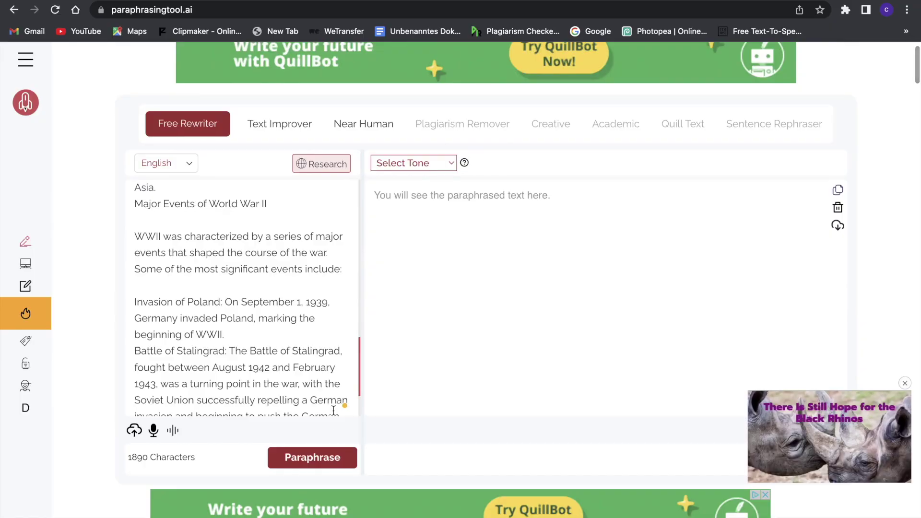
Paraphrase the WW2 blog in Free Rewriter, then in Text Improver mode, and view the tone options
{"action": "left_click", "coordinate": [310, 456]}
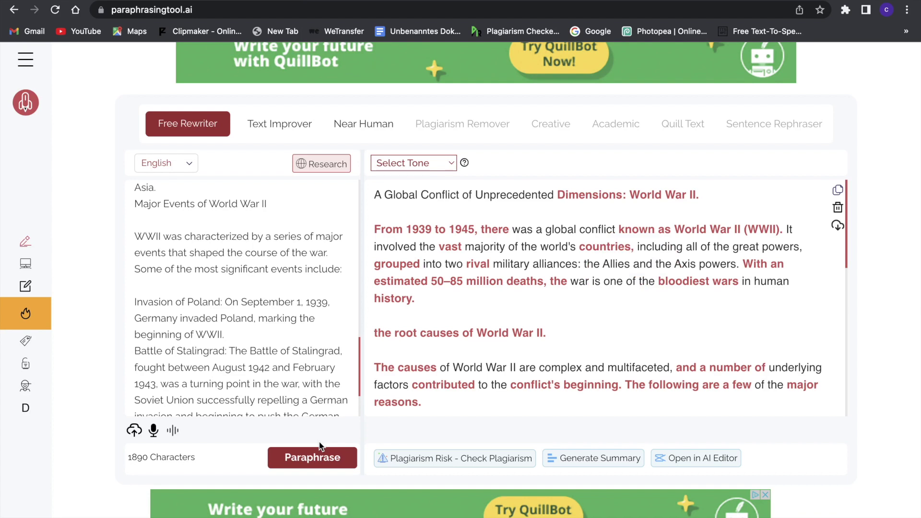
{"action": "left_click", "coordinate": [268, 127]}
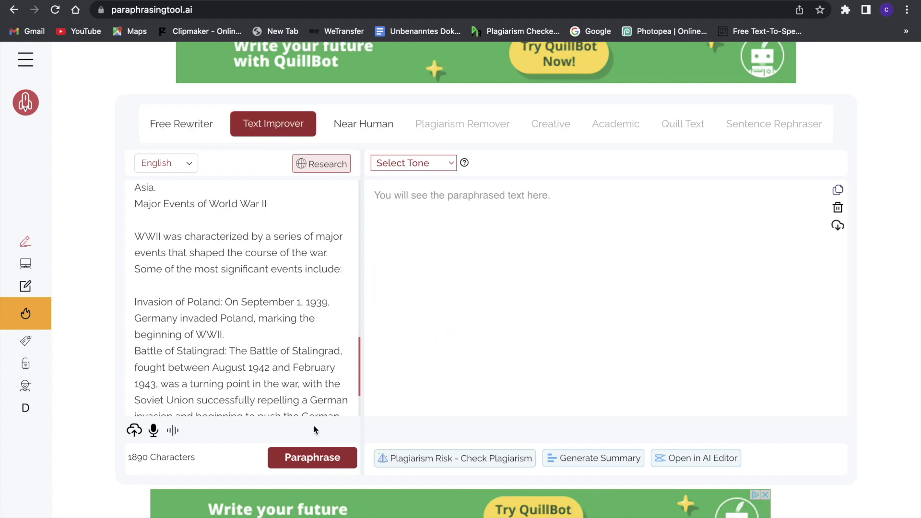
{"action": "left_click", "coordinate": [303, 456]}
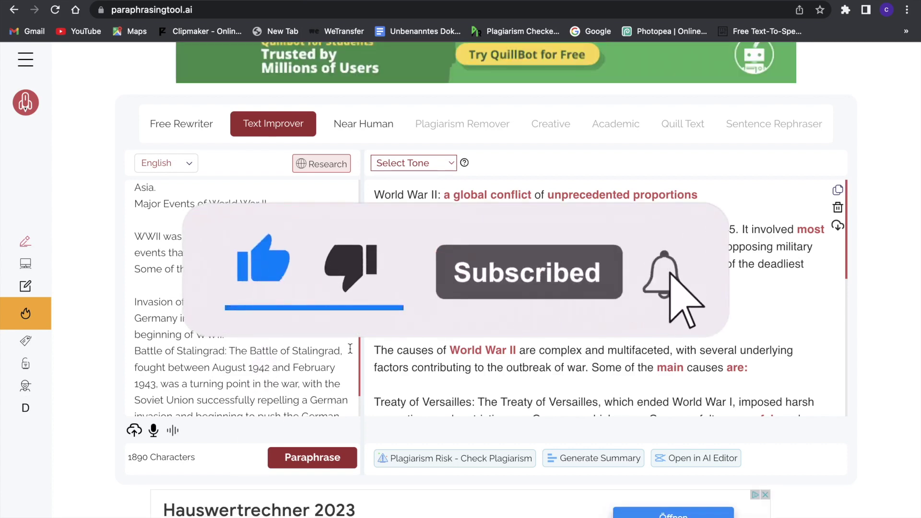
{"action": "left_click", "coordinate": [418, 162]}
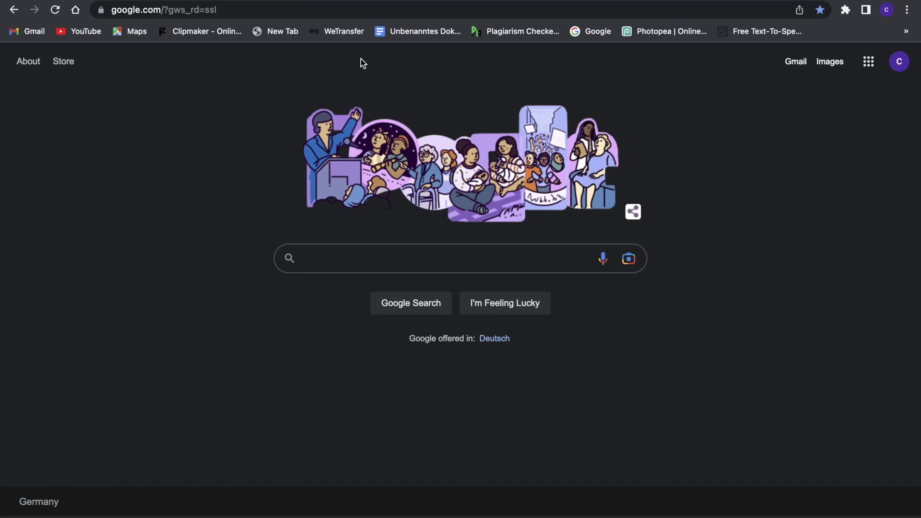
Search Google for paraphrasingtool.ai and open the Paraphrasingtool.ai site from the results
{"action": "type", "text": "paraphrasingtool"}
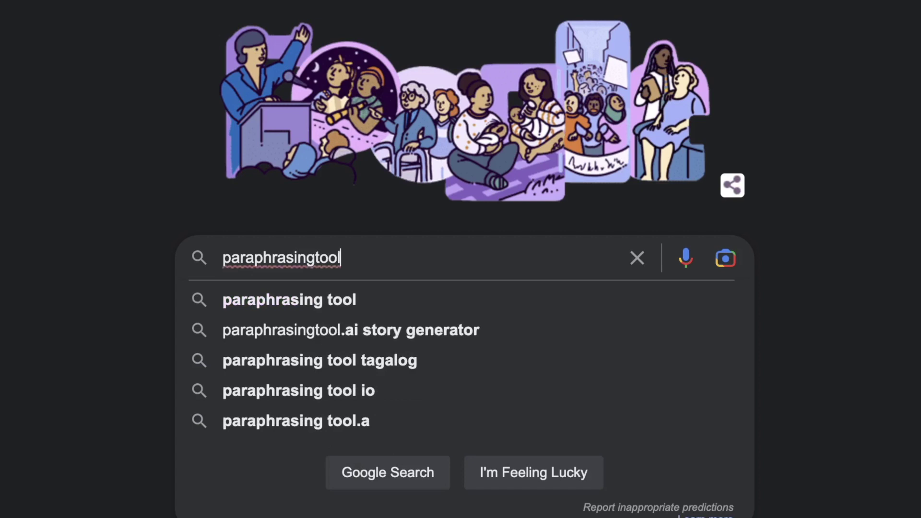
{"action": "type", "text": ".ai"}
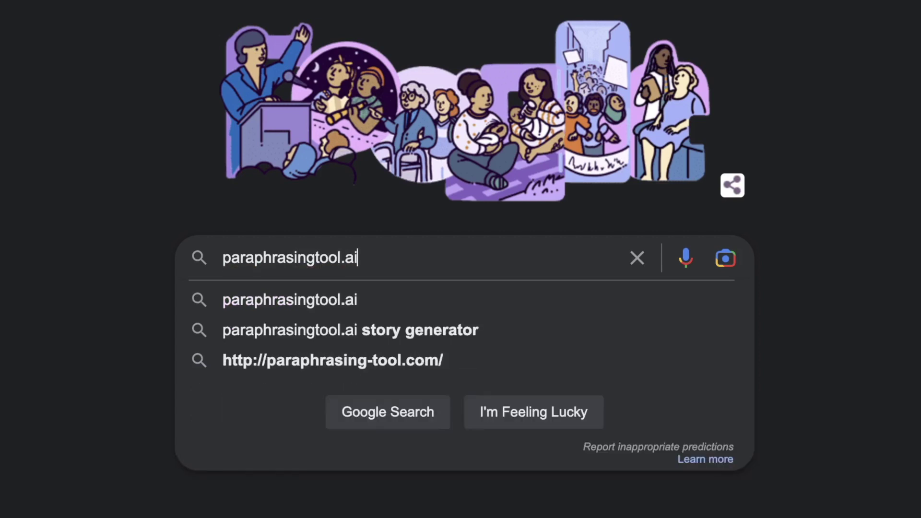
{"action": "key", "text": "Return"}
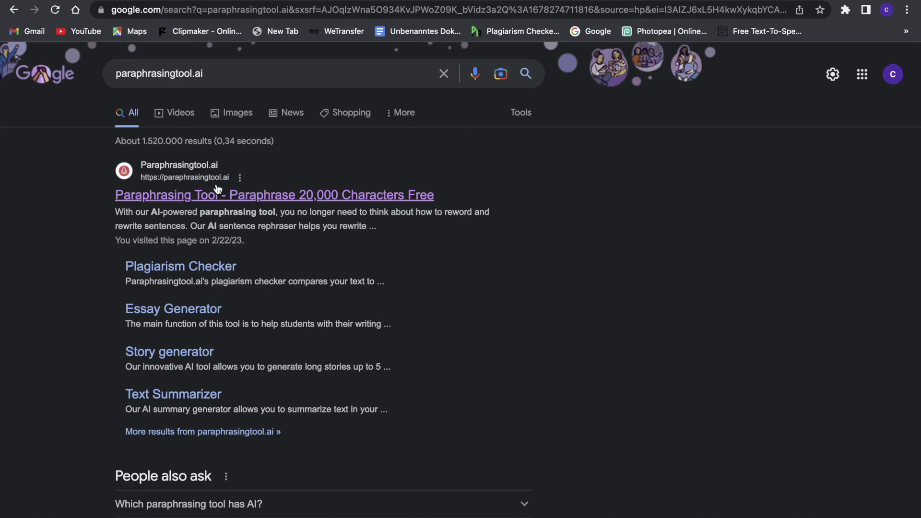
{"action": "left_click", "coordinate": [259, 195]}
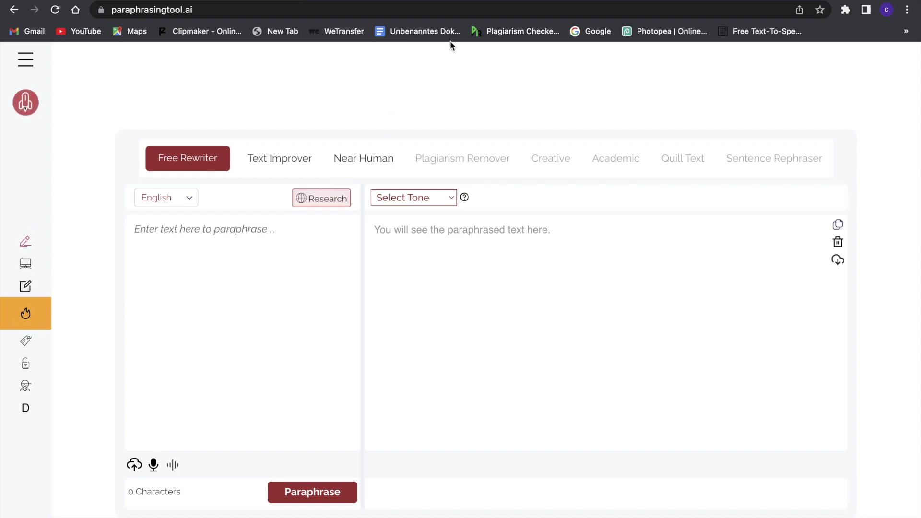
Open the ChatGPT site in a new browser tab
{"action": "key", "text": "super+t"}
{"action": "type", "text": "c"}
{"action": "key", "text": "Return"}
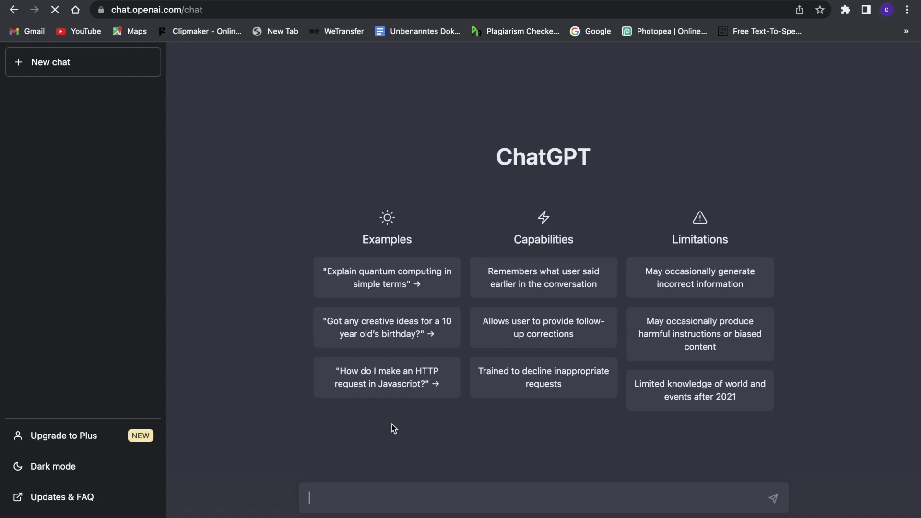
Ask ChatGPT to 'wirte a blog about ww2 with subheadings', stop generation, and select the answer
{"action": "type", "text": "wirte a bl"}
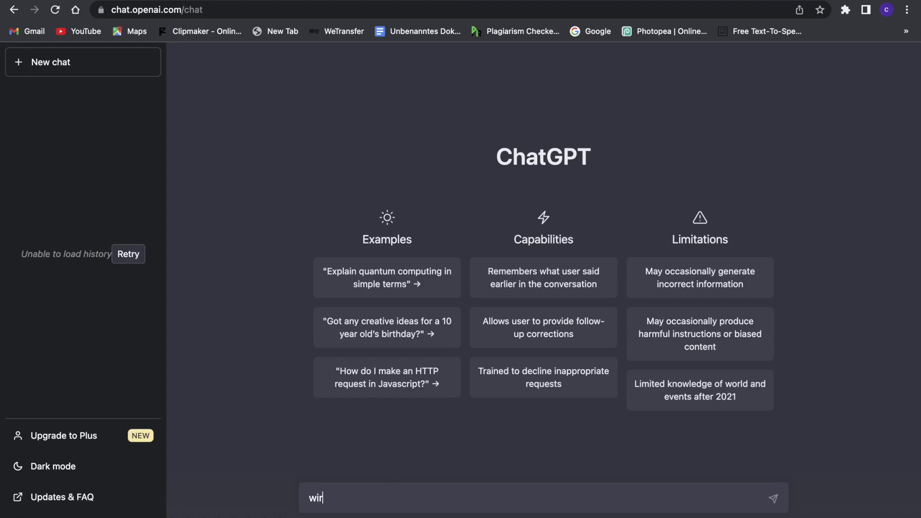
{"action": "type", "text": "og about ww2 with subheadings"}
{"action": "key", "text": "Return"}
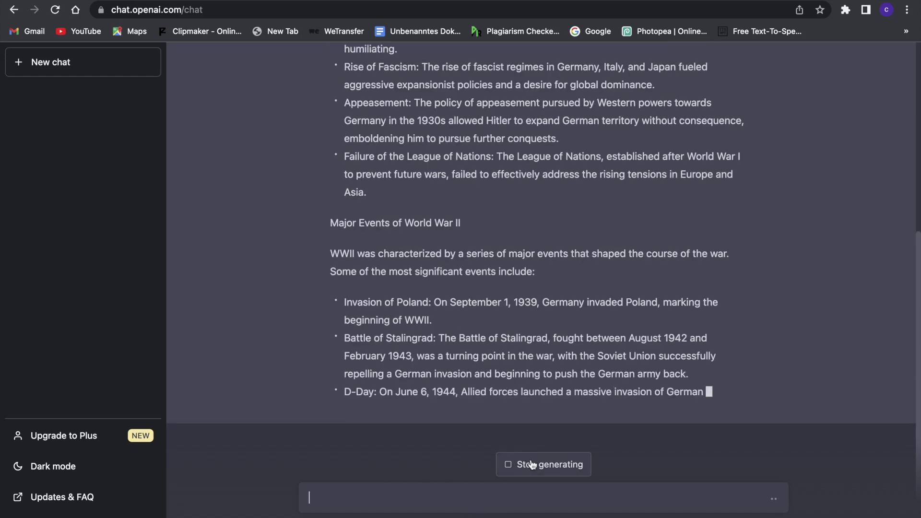
{"action": "left_click", "coordinate": [531, 465]}
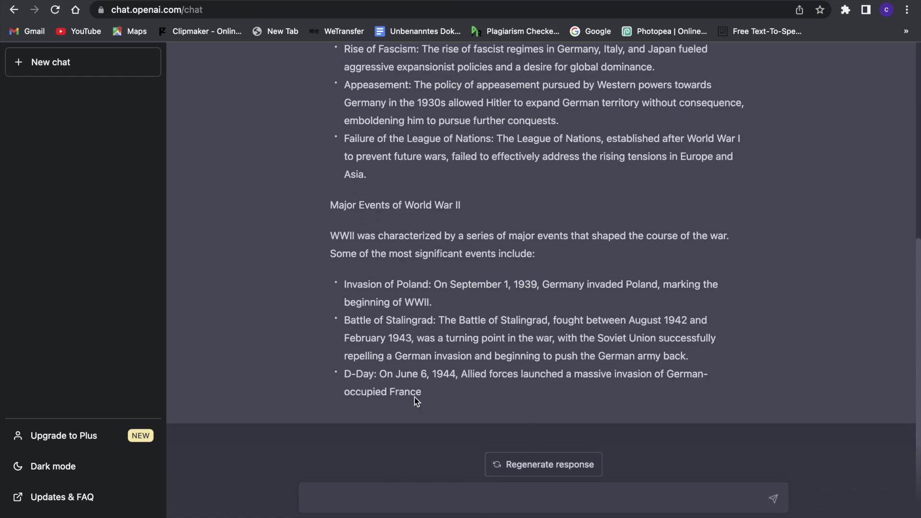
{"action": "left_click_drag", "start_coordinate": [421, 396], "coordinate": [352, 30]}
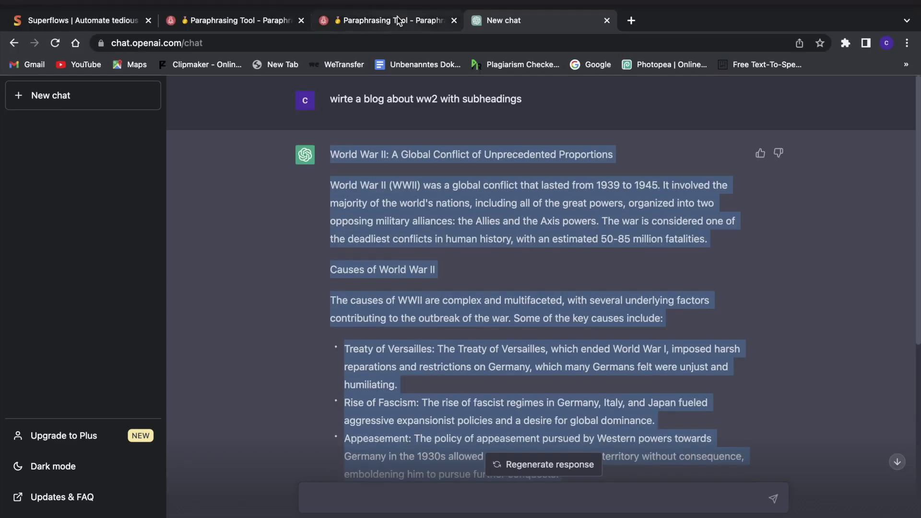
Paste the ChatGPT blog into paraphrasingtool.ai and paraphrase it in Free Rewriter mode
{"action": "left_click", "coordinate": [398, 20]}
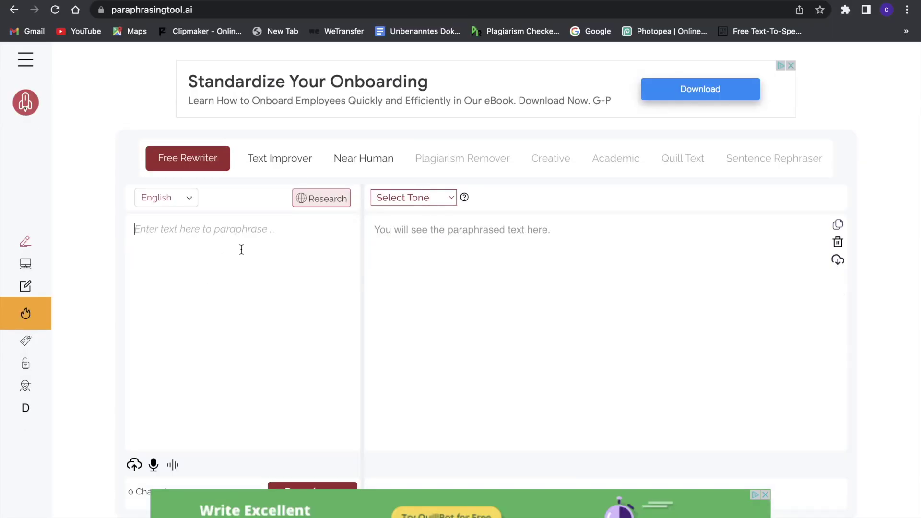
{"action": "key", "text": "super+v"}
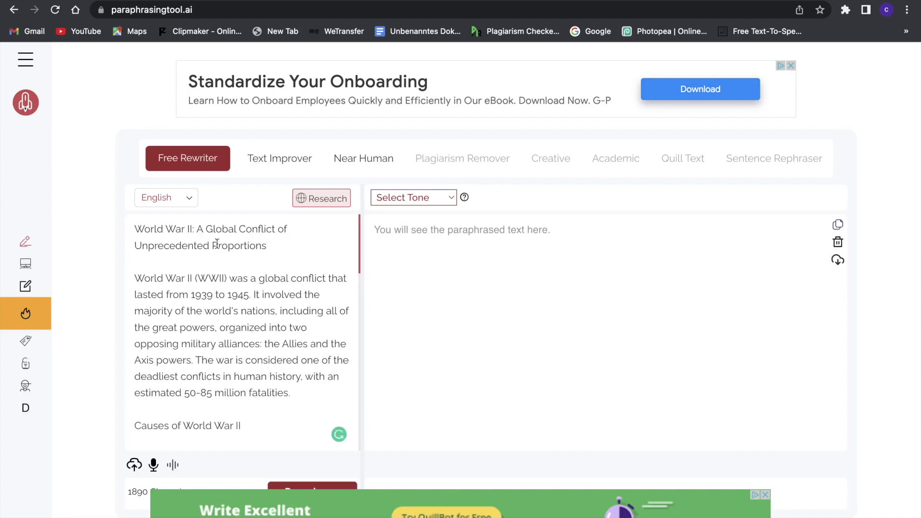
{"action": "scroll", "coordinate": [238, 309], "scroll_direction": "down", "scroll_amount": 15}
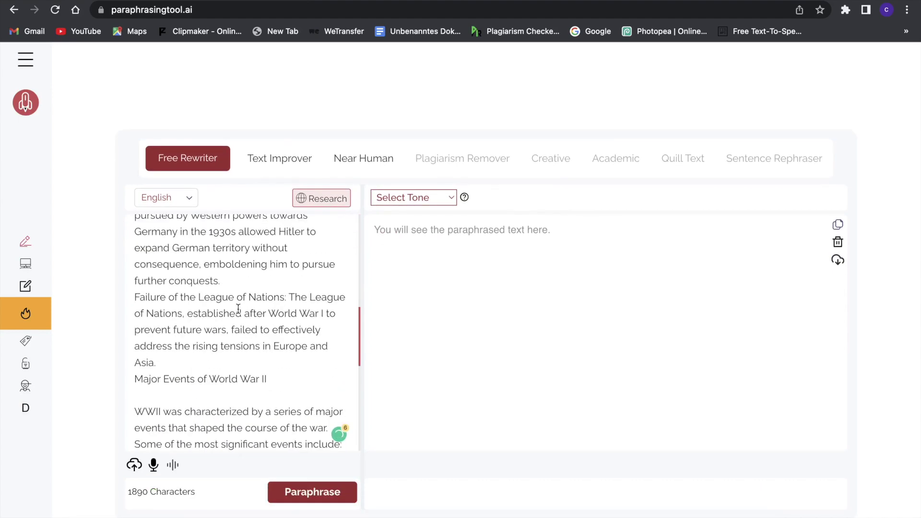
{"action": "scroll", "coordinate": [237, 308], "scroll_direction": "up", "scroll_amount": 12}
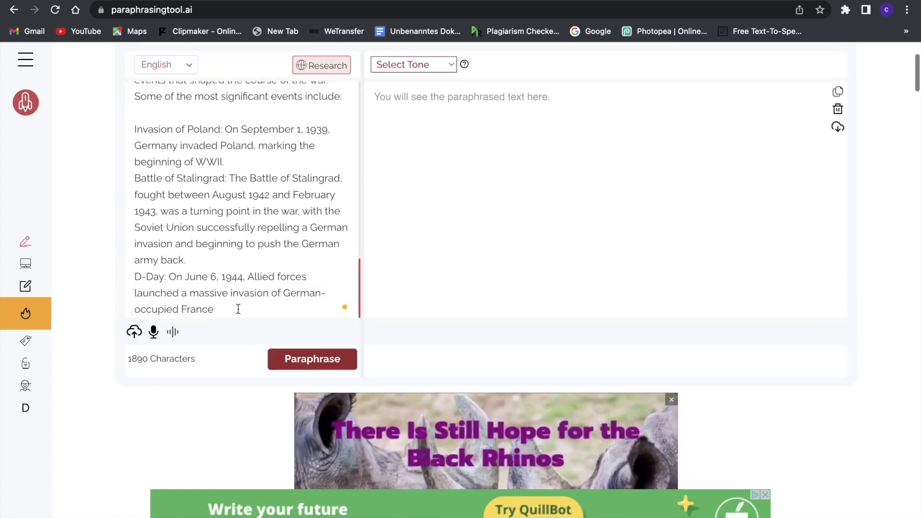
{"action": "scroll", "coordinate": [258, 282], "scroll_direction": "up", "scroll_amount": 4}
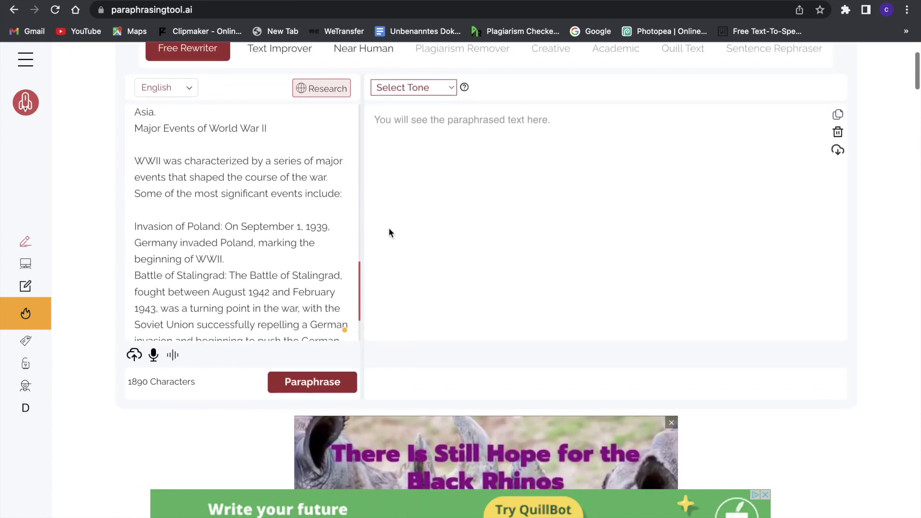
{"action": "left_click", "coordinate": [311, 457]}
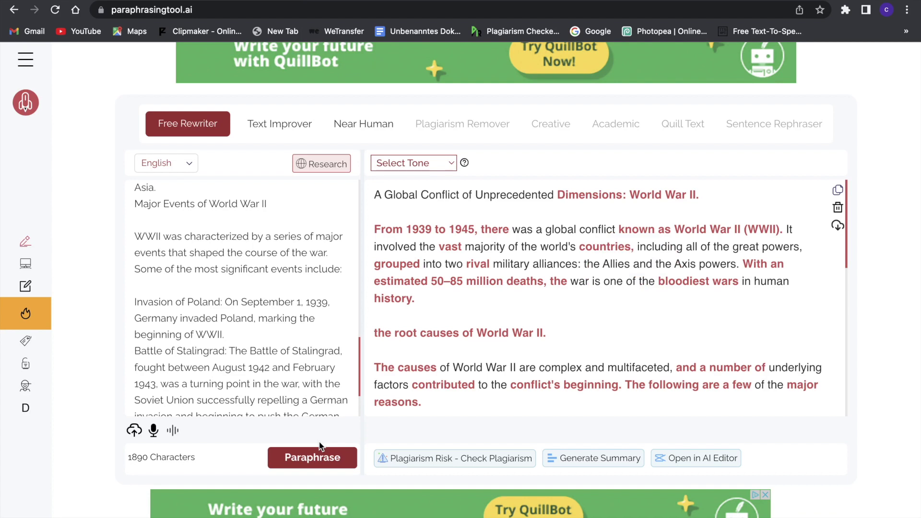
{"action": "left_click", "coordinate": [269, 130]}
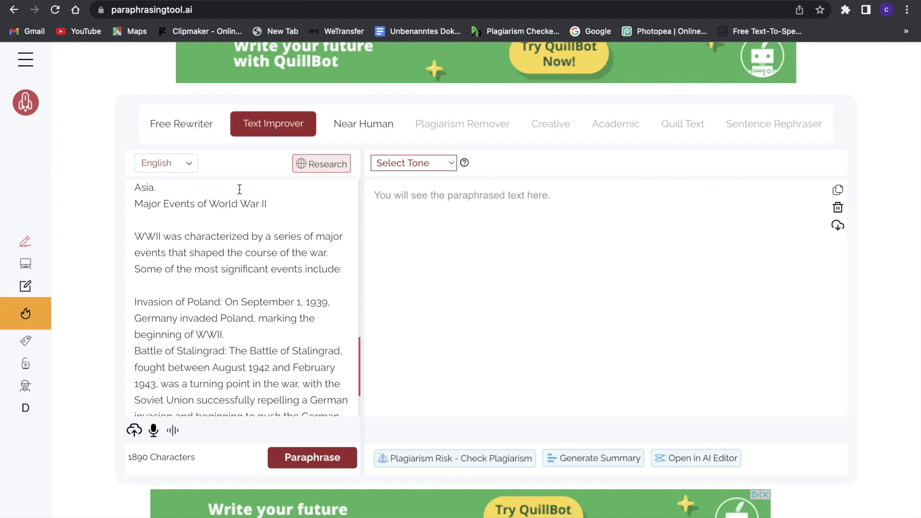
Paraphrase the blog in Text Improver mode, then look over the tone options and premium modes
{"action": "left_click", "coordinate": [304, 456]}
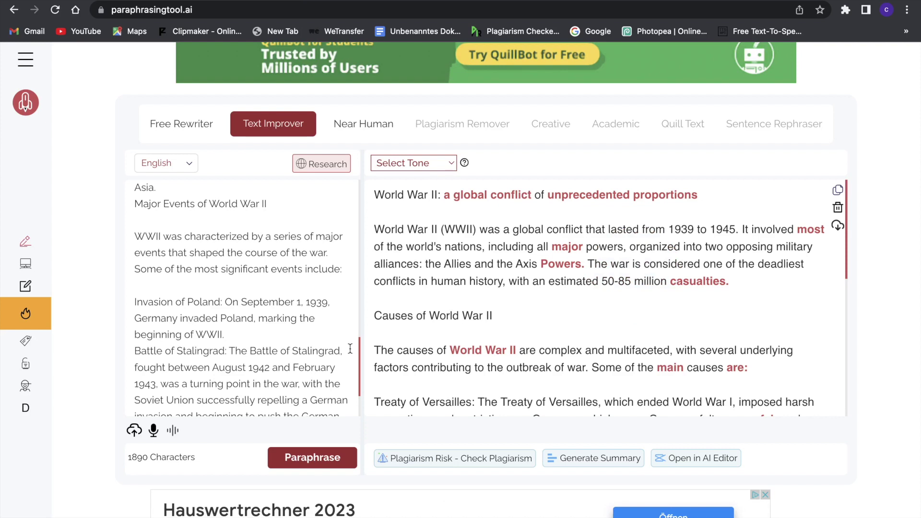
{"action": "left_click", "coordinate": [409, 165]}
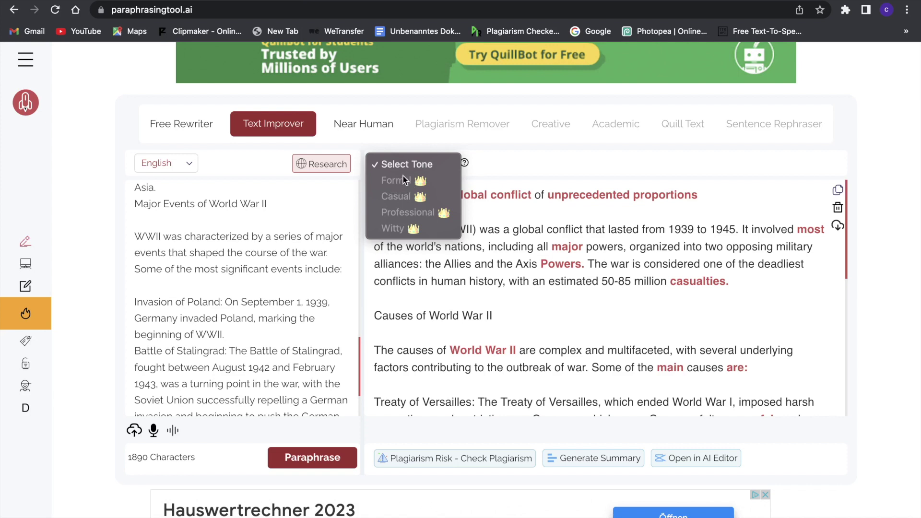
{"action": "left_click", "coordinate": [444, 125]}
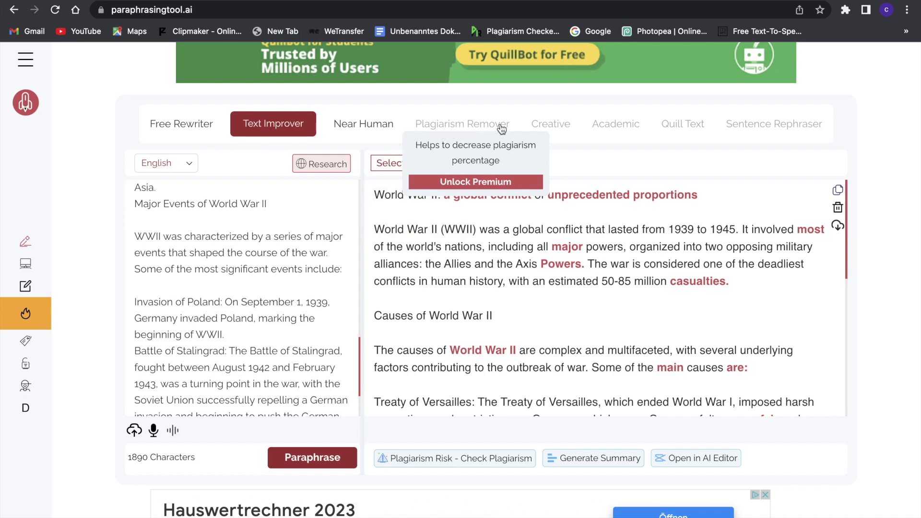
{"action": "mouse_move", "coordinate": [525, 127]}
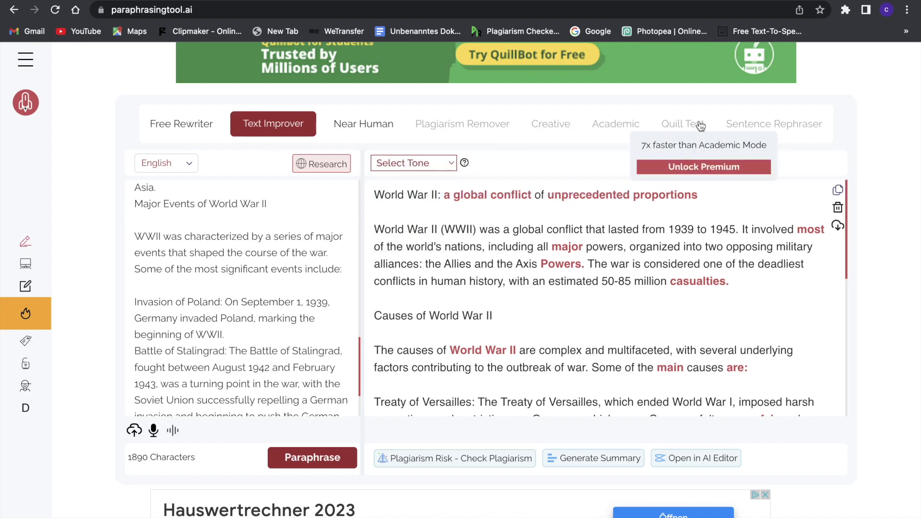
{"action": "mouse_move", "coordinate": [742, 125]}
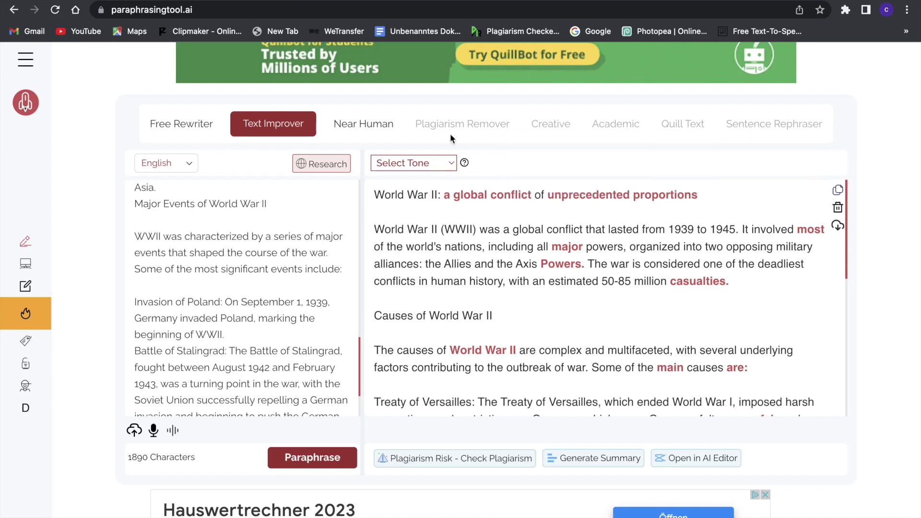
Reword the blog in Near Human mode, titled 'World War II: An Unprecedented Global Conflict'
{"action": "mouse_move", "coordinate": [366, 128]}
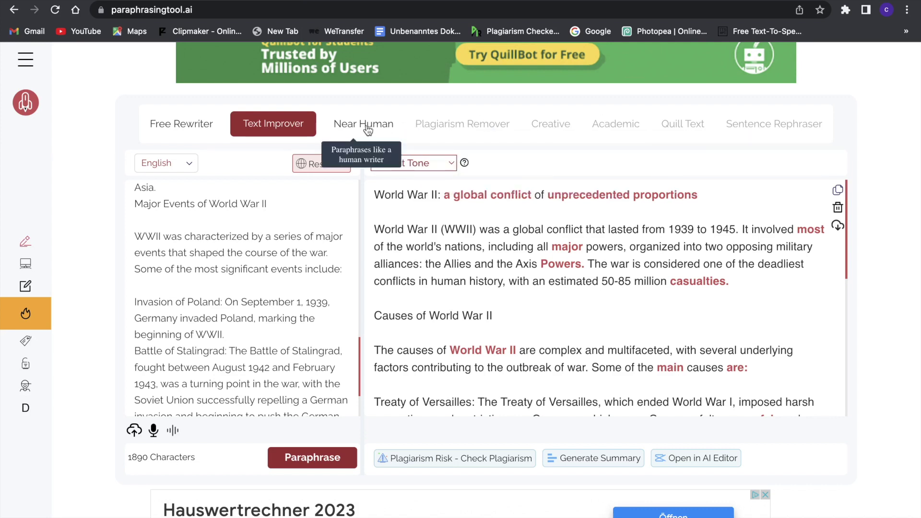
{"action": "left_click", "coordinate": [366, 126]}
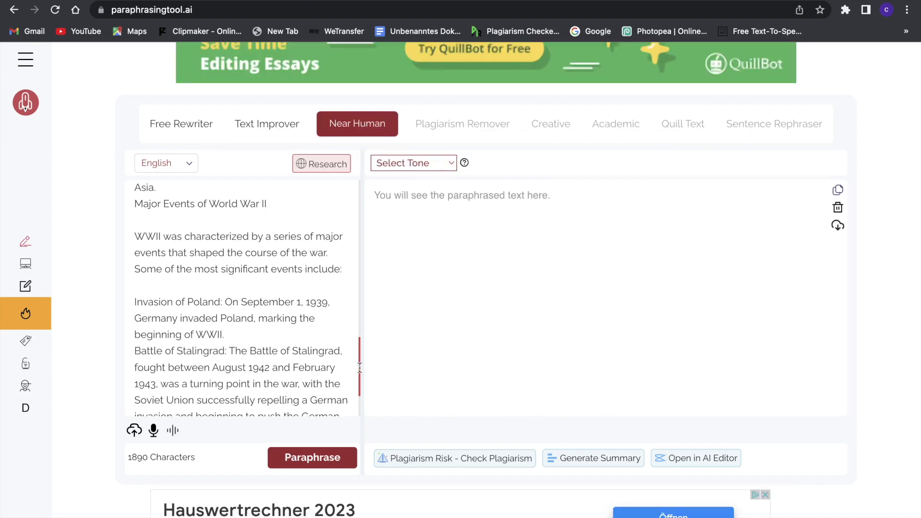
{"action": "left_click", "coordinate": [310, 456]}
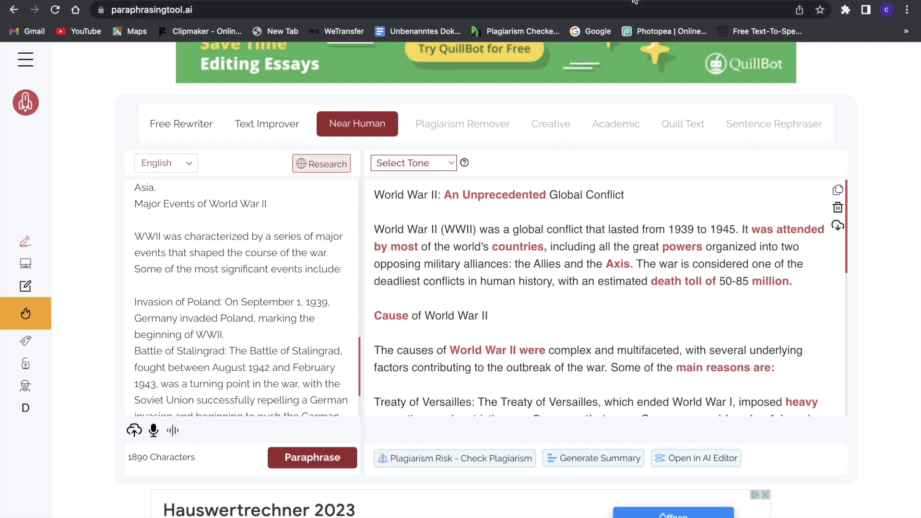
{"action": "key", "text": "ctrl+t"}
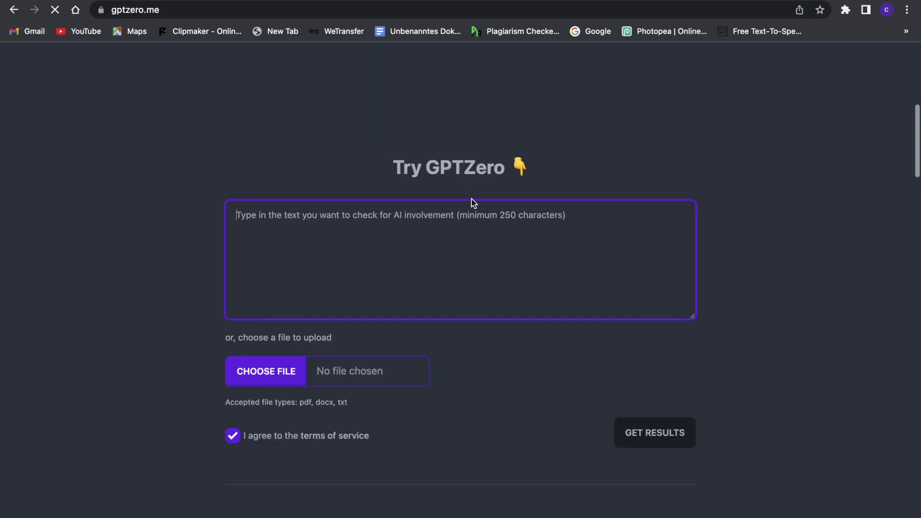
Check the pasted essay in GPTZero, then delete its Battle of Stalingrad paragraph
{"action": "key", "text": "ctrl+v"}
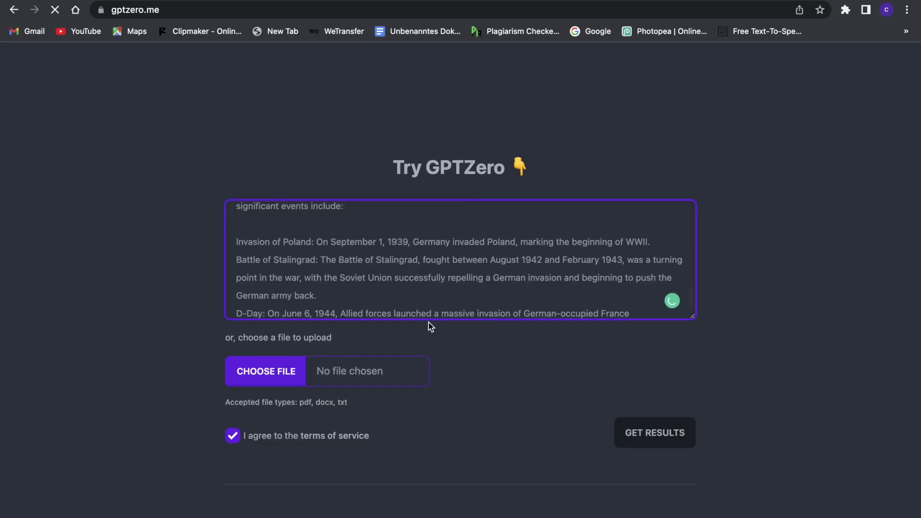
{"action": "left_click", "coordinate": [630, 427]}
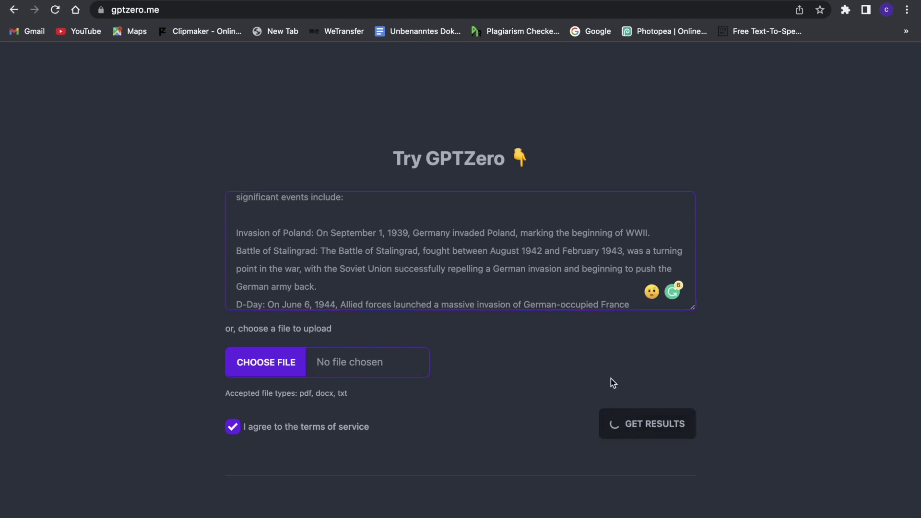
{"action": "scroll", "coordinate": [611, 378], "scroll_direction": "down", "scroll_amount": 9}
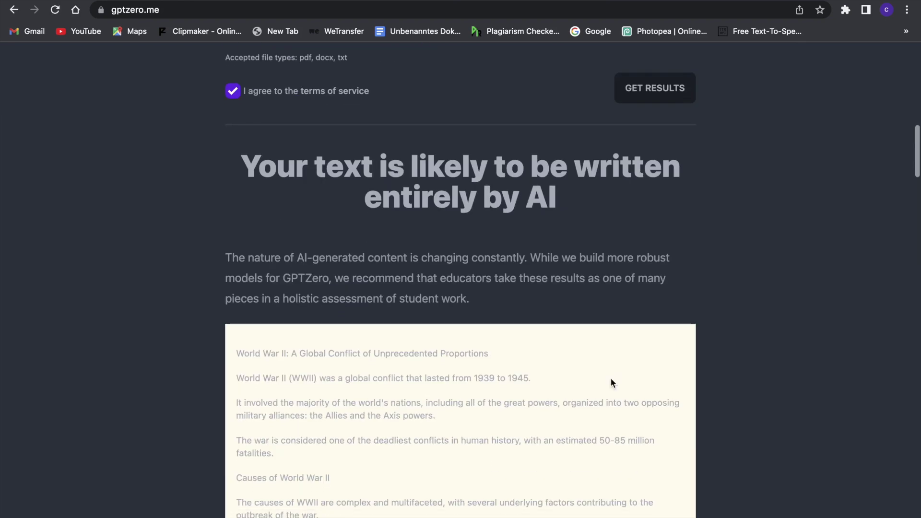
{"action": "scroll", "coordinate": [611, 378], "scroll_direction": "down", "scroll_amount": 10}
{"action": "scroll", "coordinate": [611, 378], "scroll_direction": "up", "scroll_amount": 18}
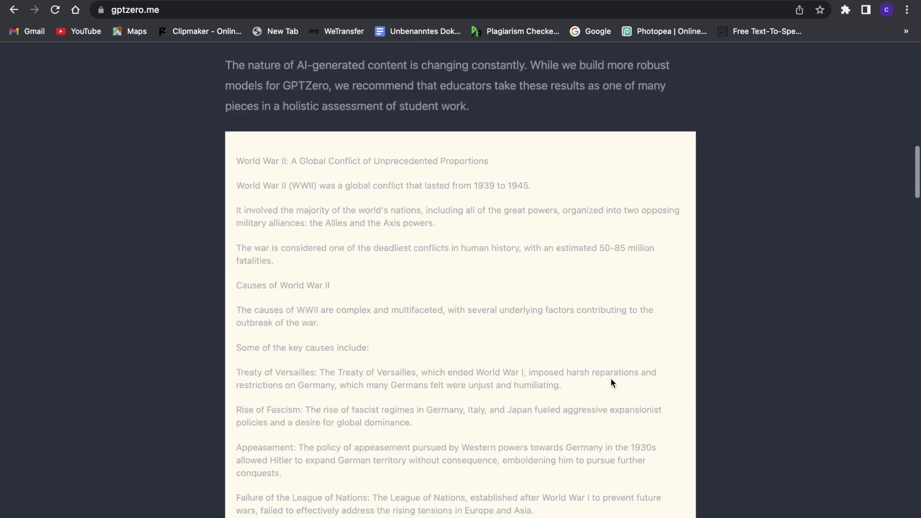
{"action": "scroll", "coordinate": [612, 379], "scroll_direction": "up", "scroll_amount": 4}
{"action": "triple_click", "coordinate": [536, 329]}
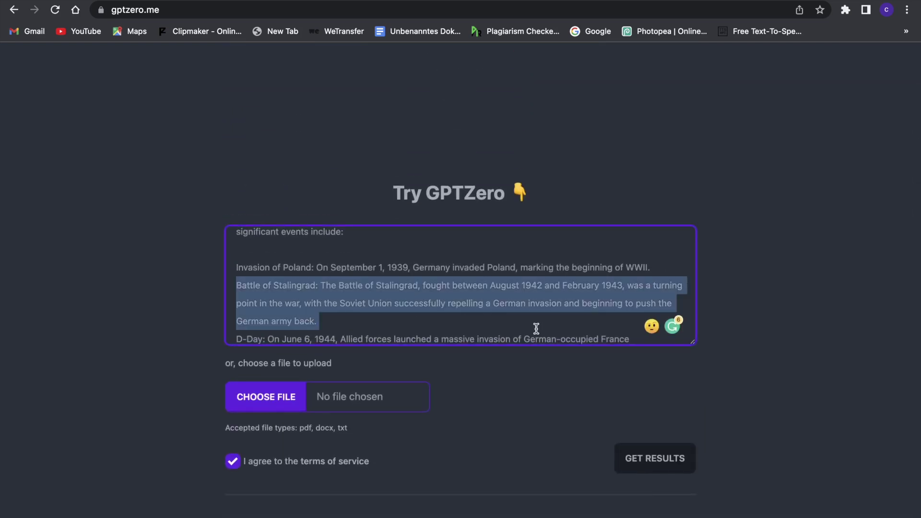
{"action": "key", "text": "BackSpace"}
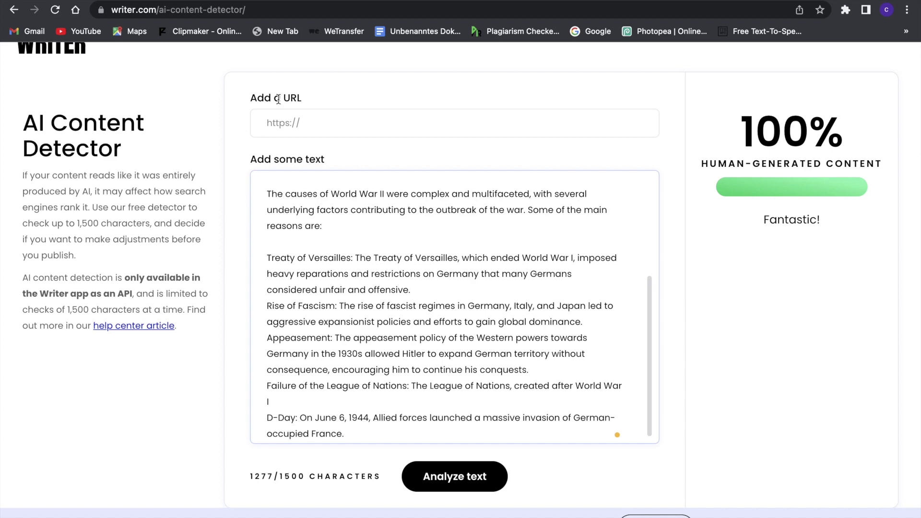
Return to the paraphrasingtool.ai tab showing the Near Human rewrite
{"action": "key", "text": "ctrl+Tab"}
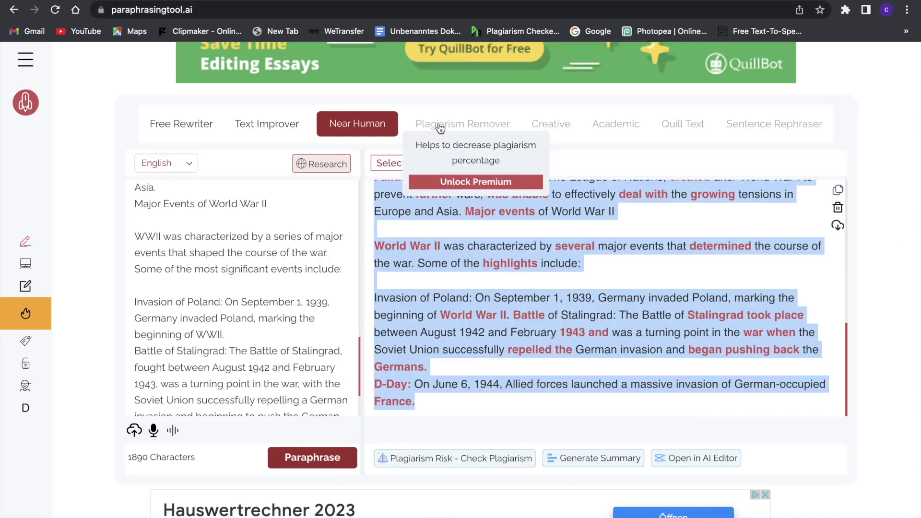
{"action": "scroll", "coordinate": [489, 219], "scroll_direction": "up", "scroll_amount": 4}
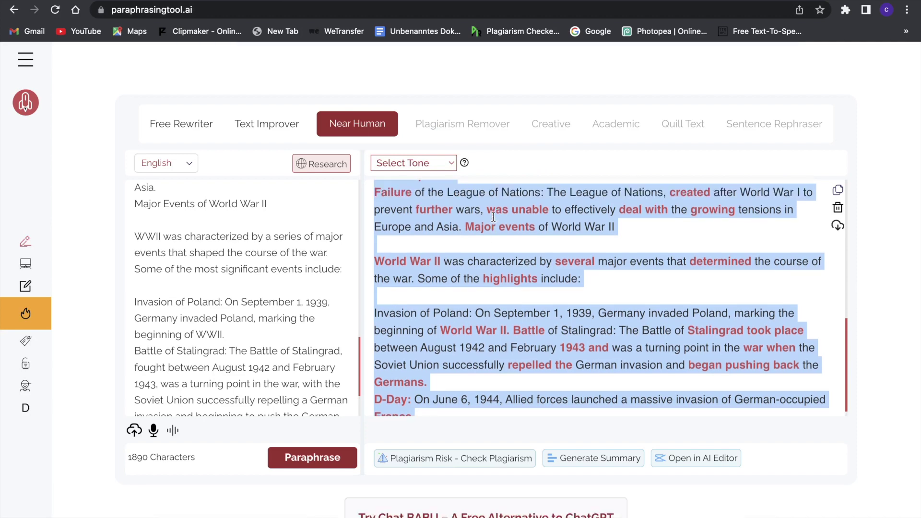
{"action": "scroll", "coordinate": [494, 218], "scroll_direction": "up", "scroll_amount": 5}
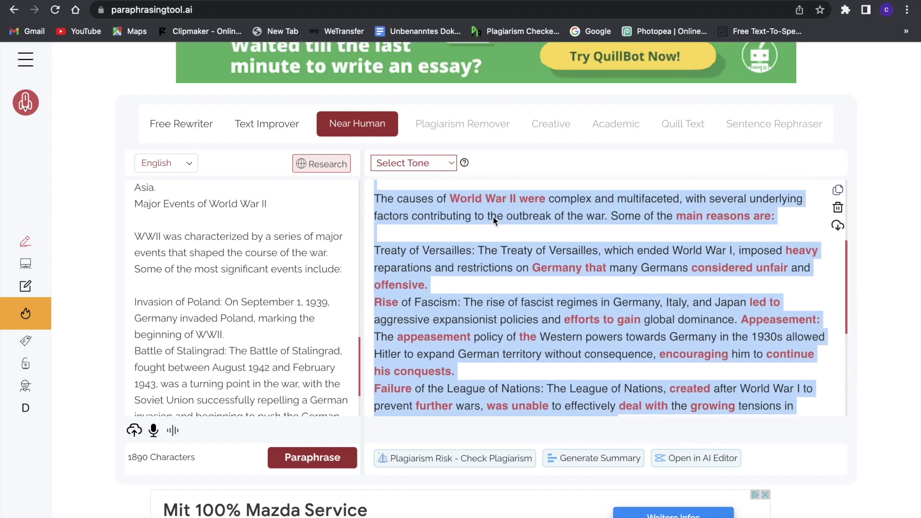